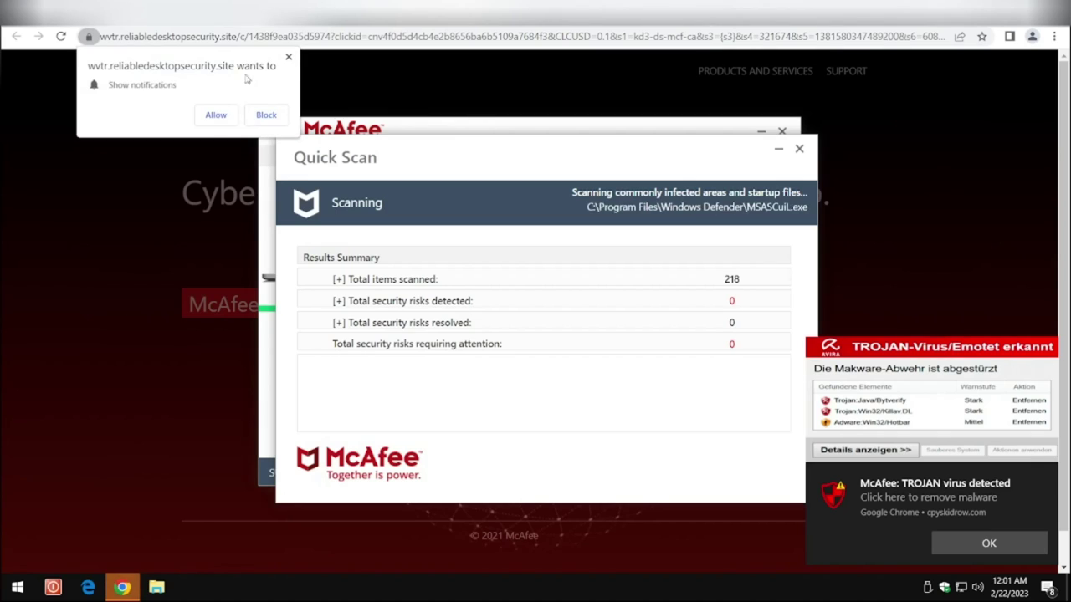
Dismiss the scam sites' notification requests and the fake McAfee trojan alert.
left_click(288, 57)
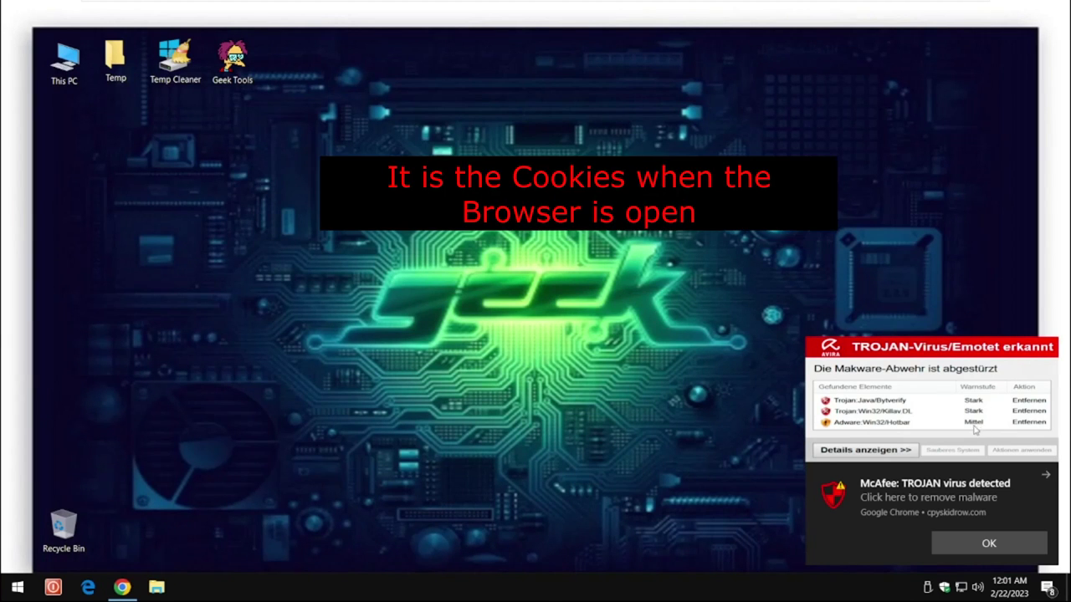
left_click(121, 586)
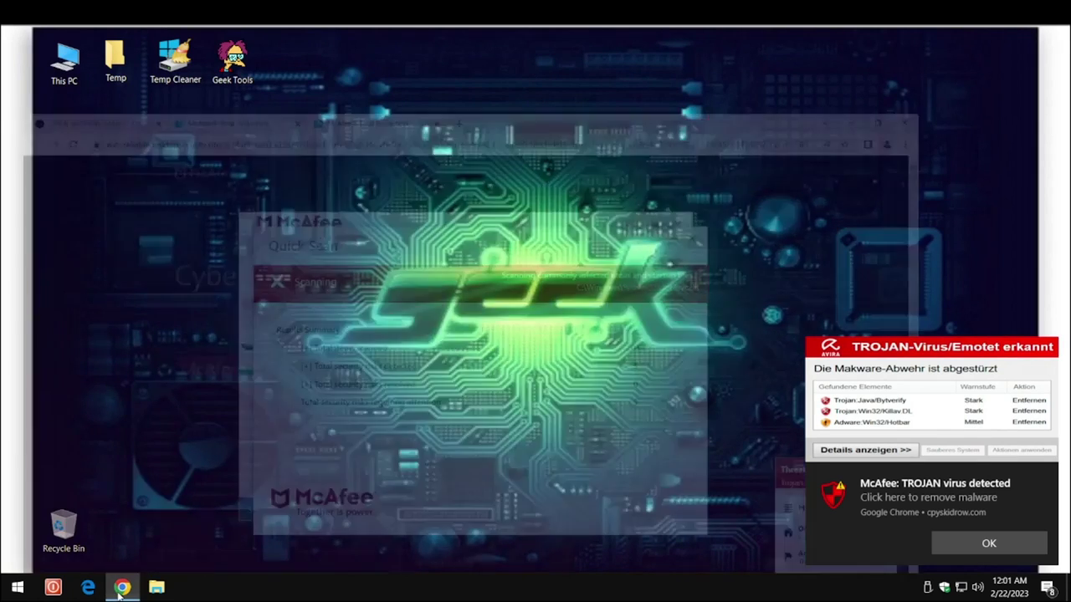
left_click(988, 543)
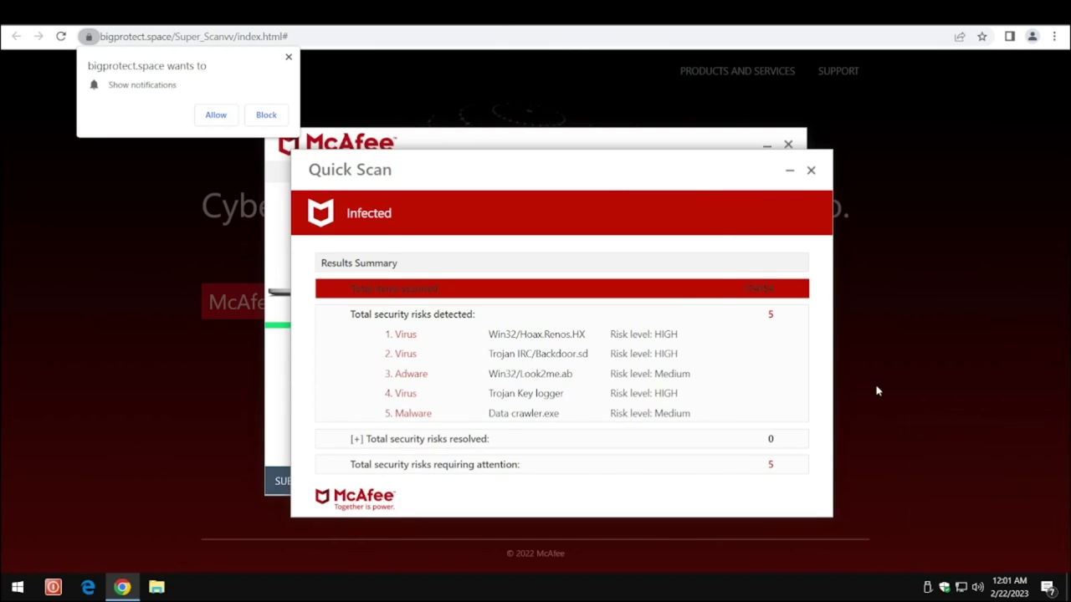
left_click(289, 57)
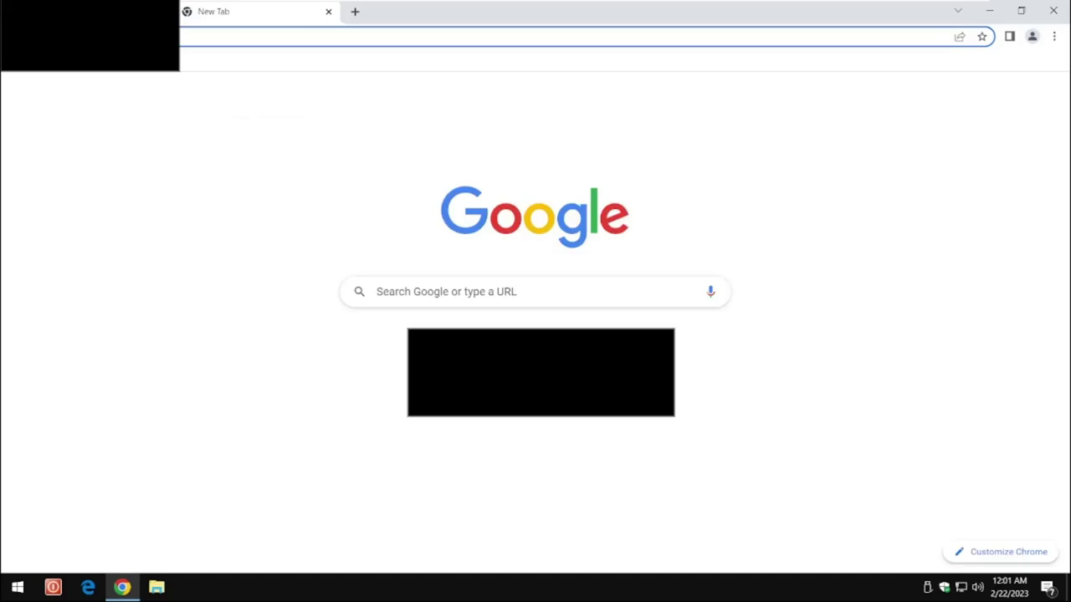
Close the scam tab, then list all sites' stored data under Privacy and security > Cookies.
key("ctrl+w")
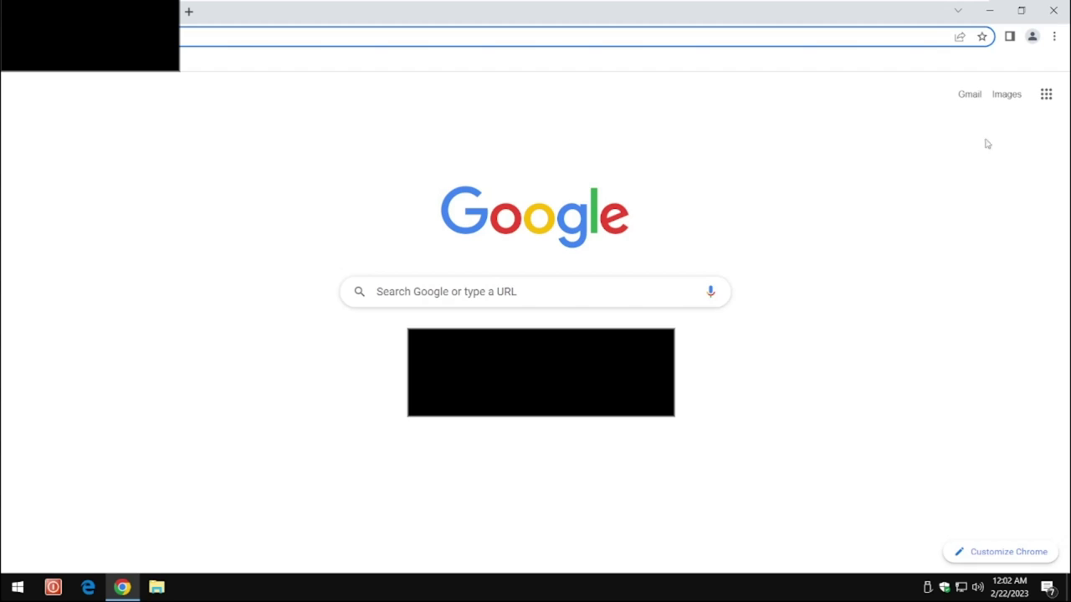
left_click(1053, 36)
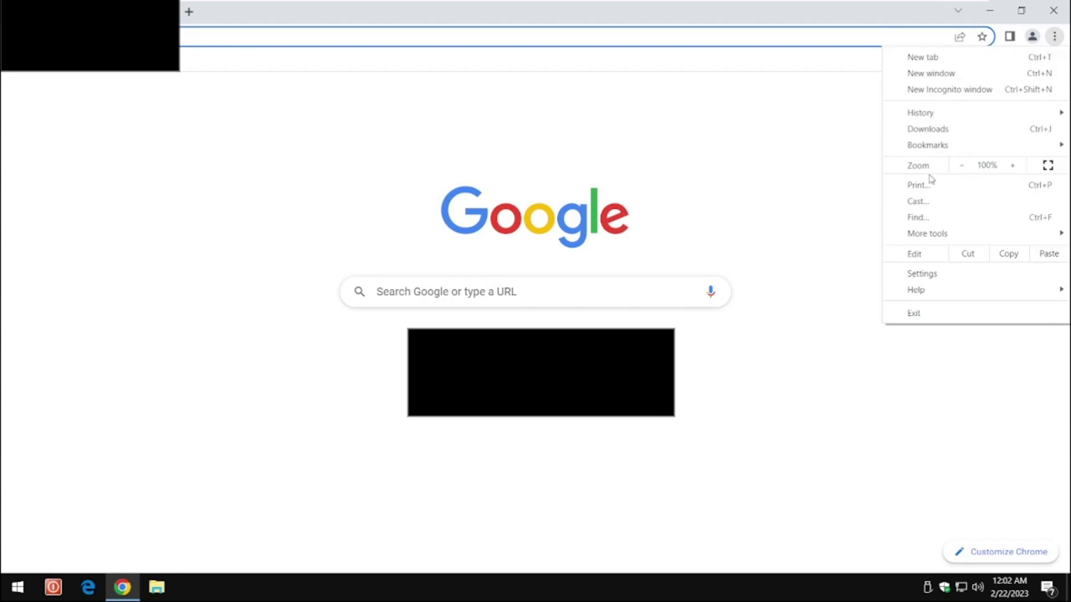
left_click(911, 282)
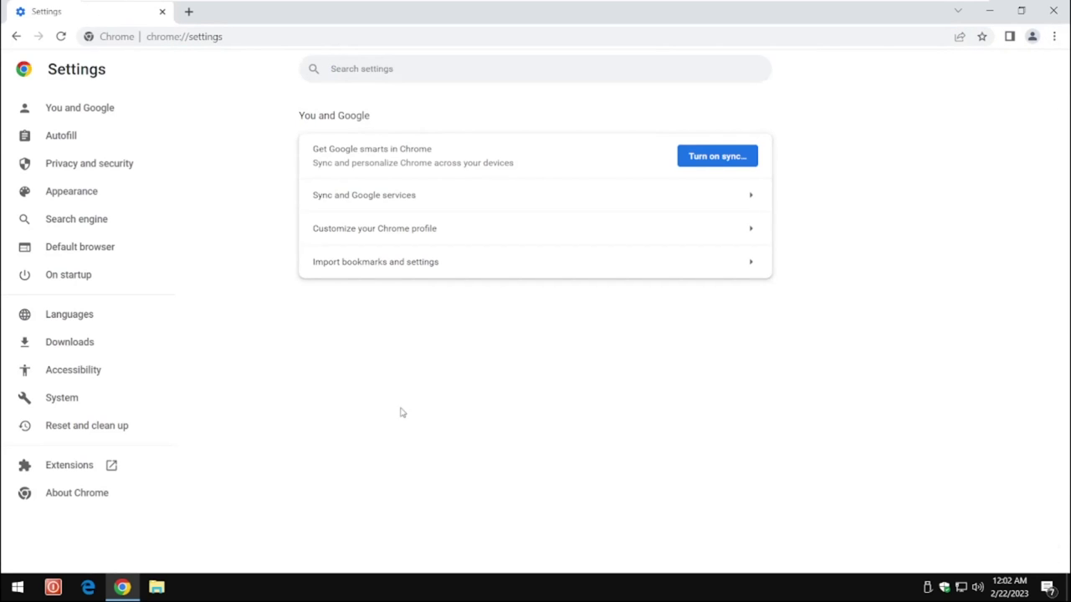
left_click(98, 168)
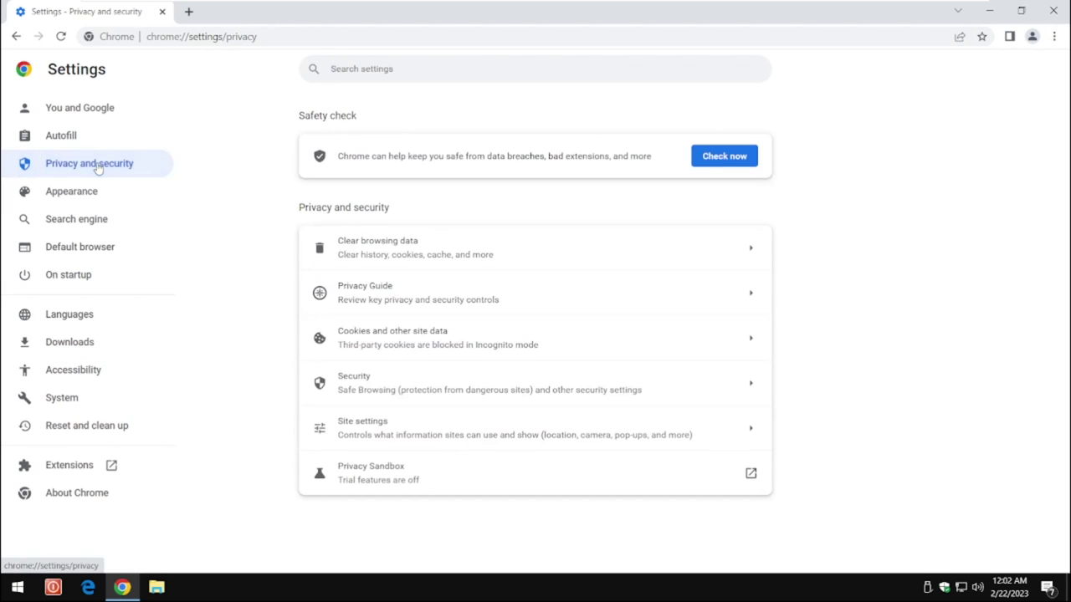
left_click(388, 339)
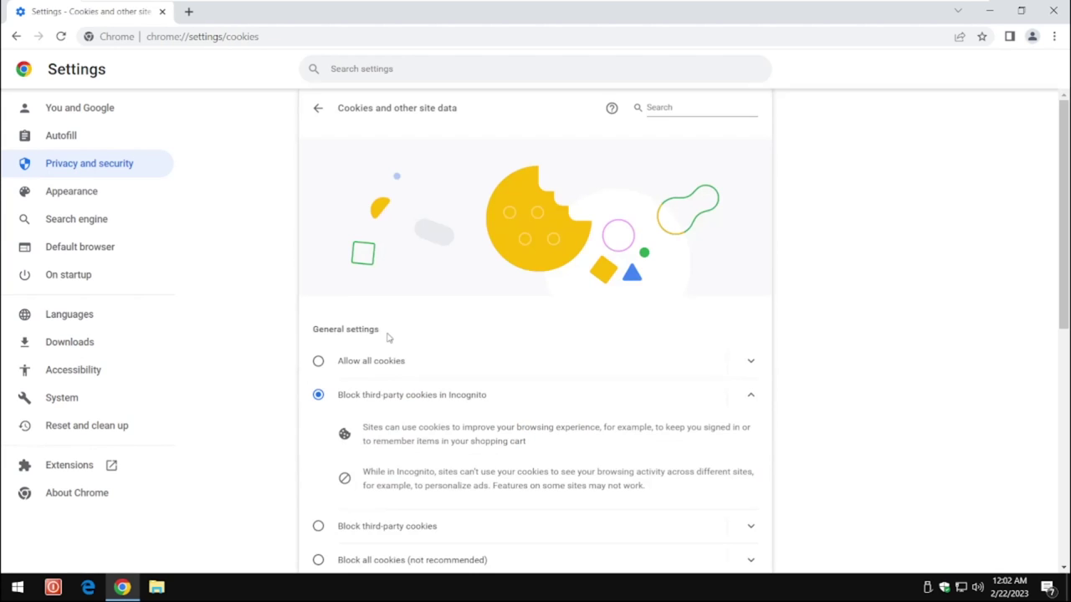
scroll(525, 341, "down", 2)
scroll(526, 341, "down", 3)
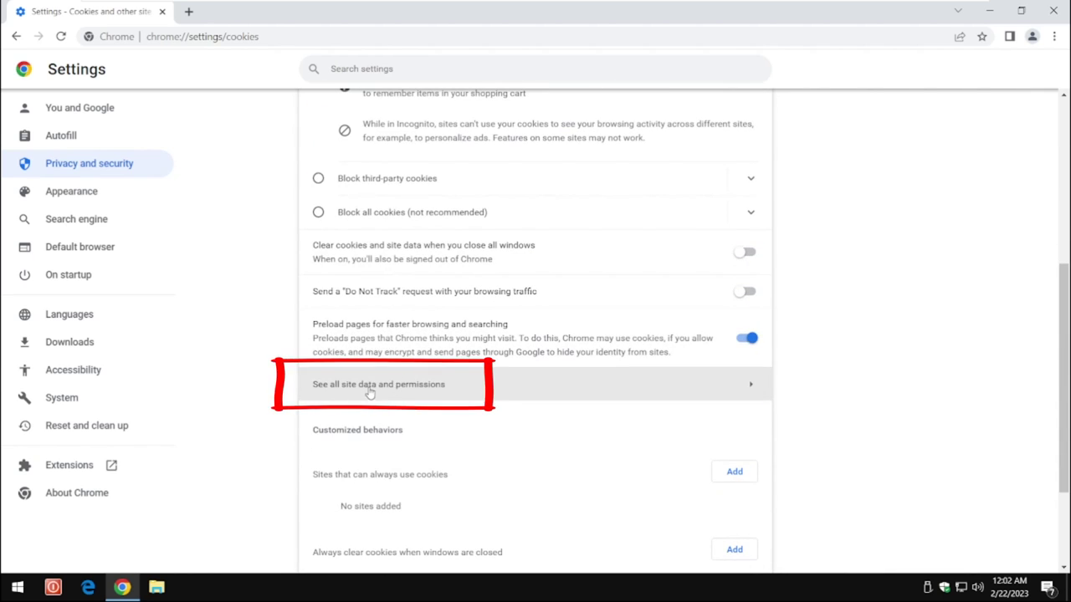
left_click(422, 387)
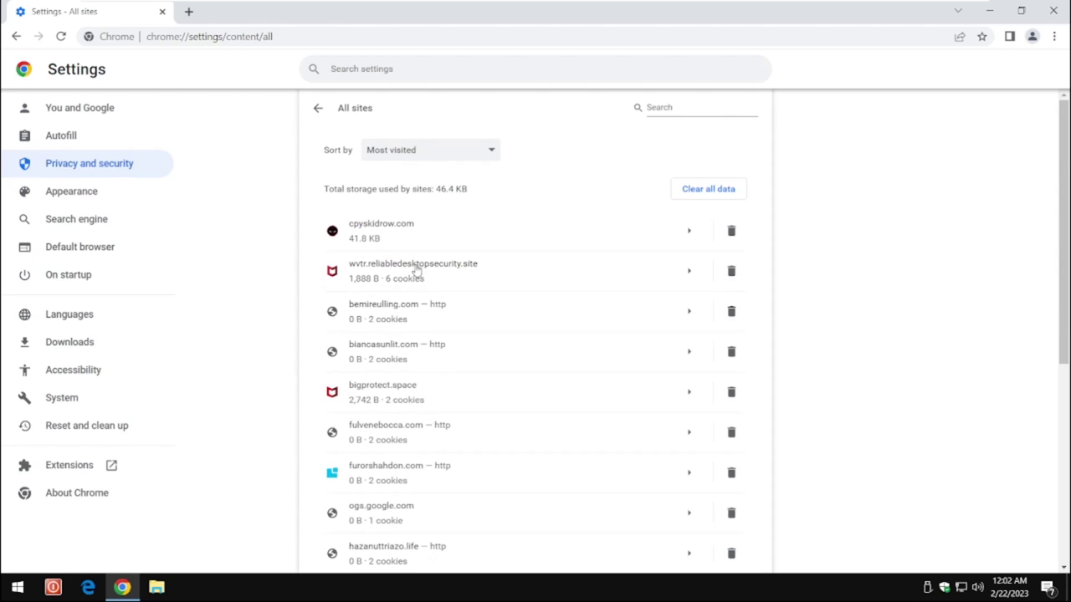
Clear all stored data for every site in the All sites list.
scroll(481, 360, "down", 1)
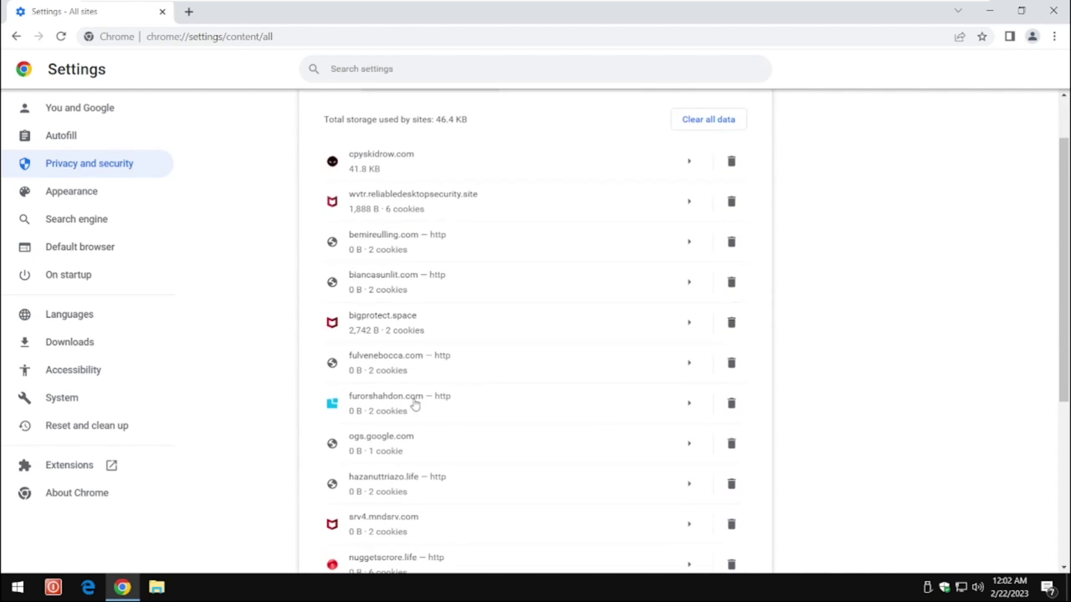
scroll(473, 405, "down", 1)
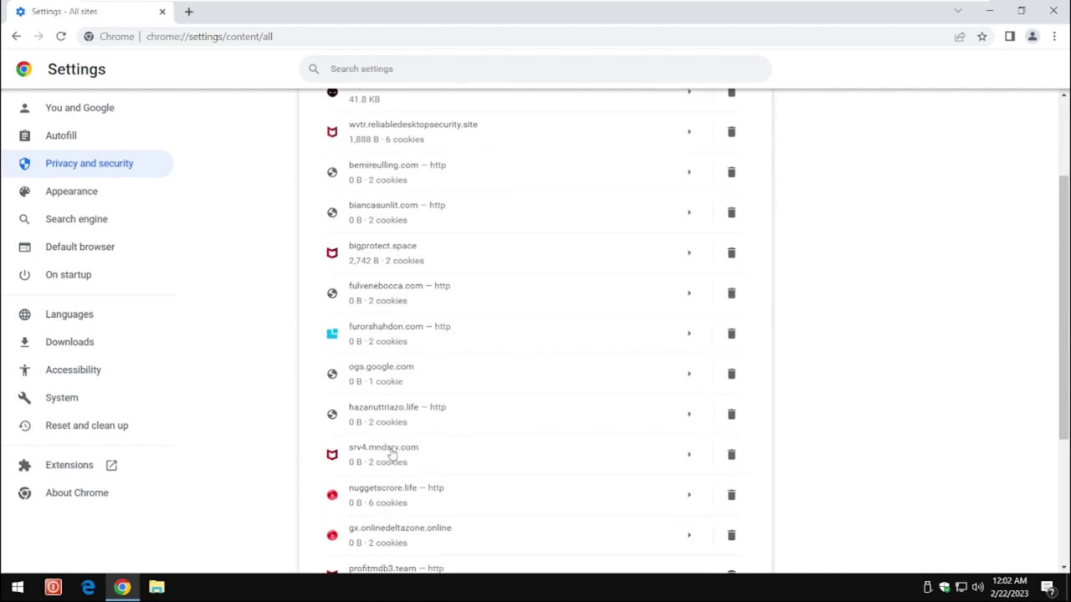
scroll(514, 437, "down", 2)
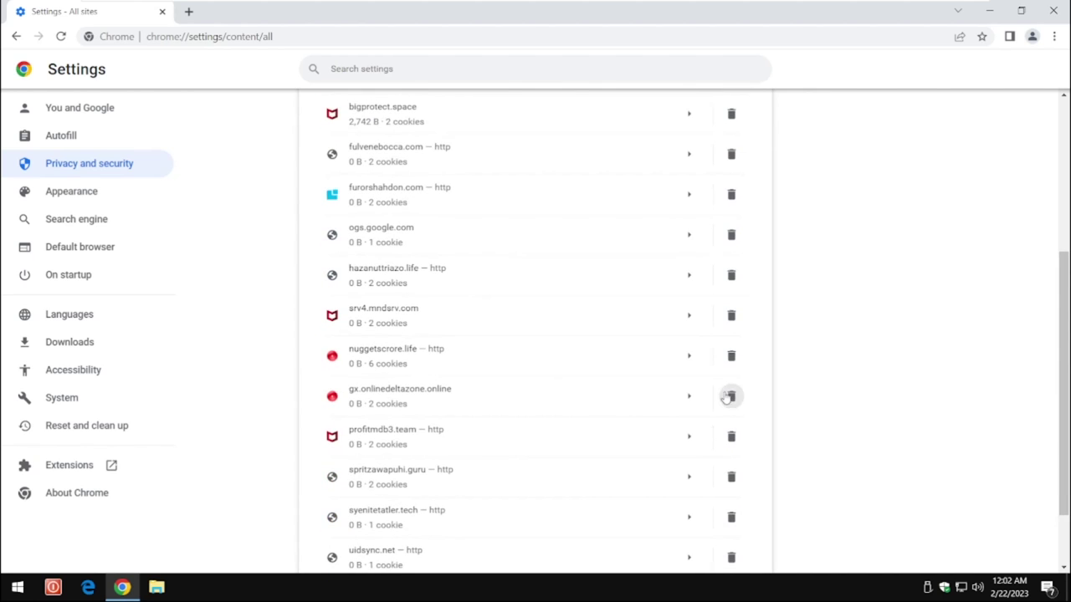
scroll(619, 414, "down", 1)
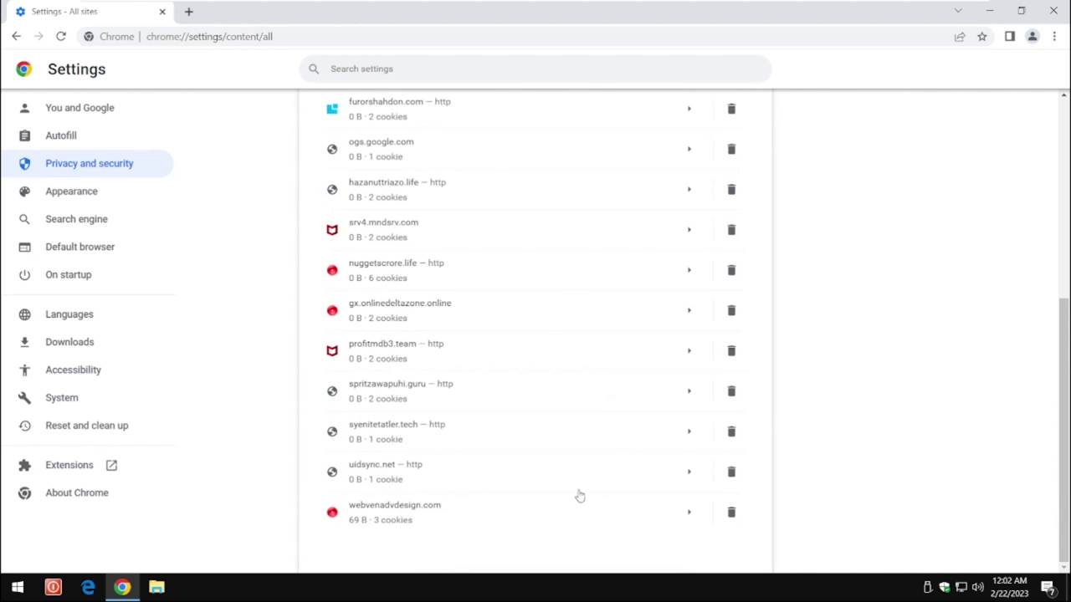
scroll(532, 322, "up", 1)
scroll(533, 321, "up", 5)
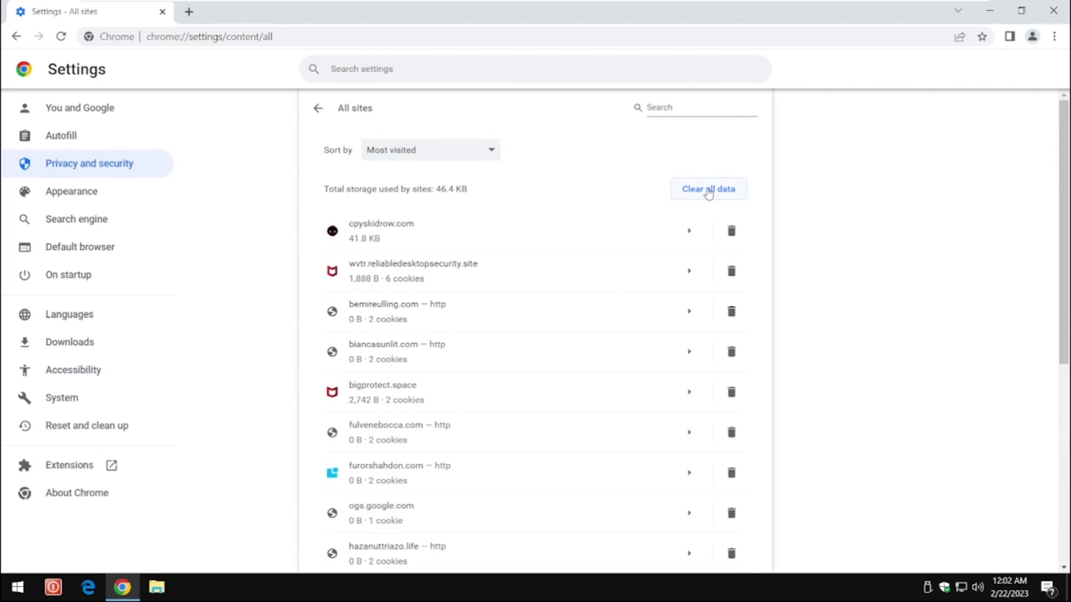
left_click(707, 189)
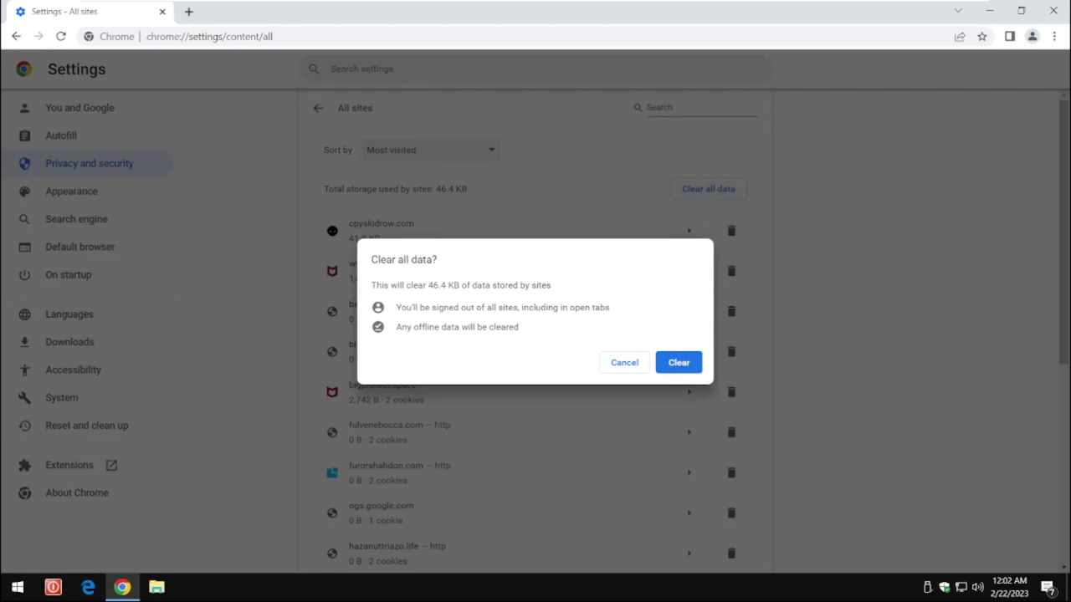
left_click(682, 362)
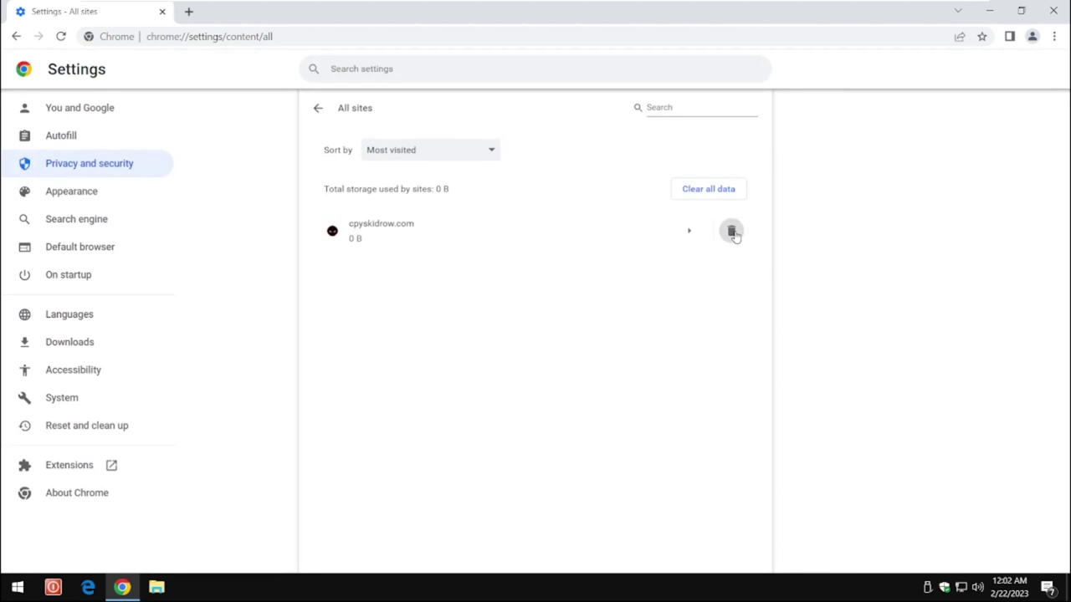
Delete cpyskidrow.com's remaining data and permissions, then open a new tab.
left_click(732, 231)
left_click(676, 365)
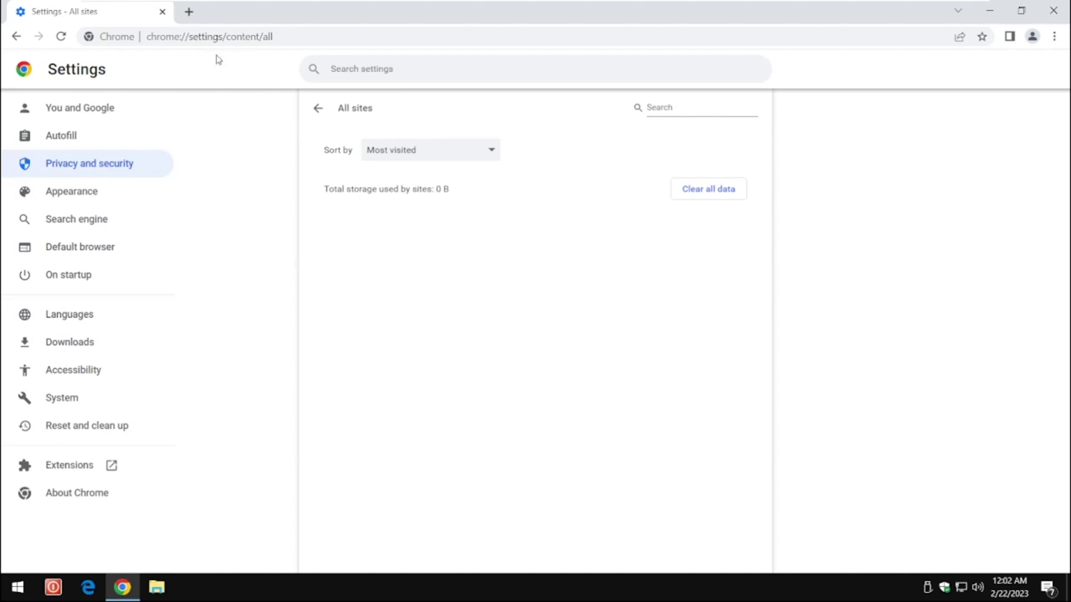
left_click(189, 11)
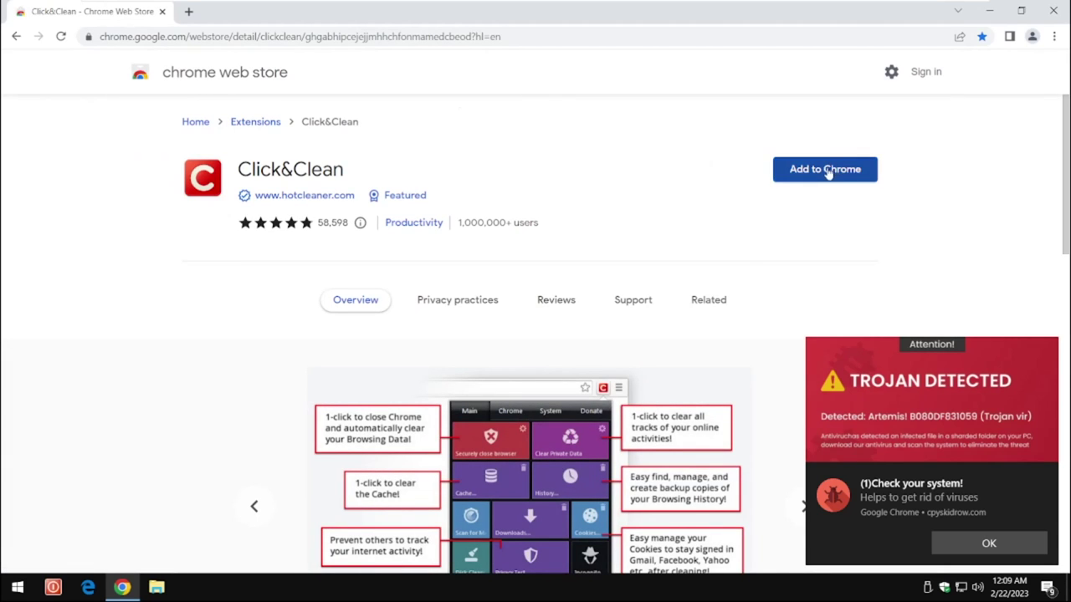
Install the Click&Clean extension and close the store and hotcleaner tabs, leaving a New Tab.
left_click(828, 170)
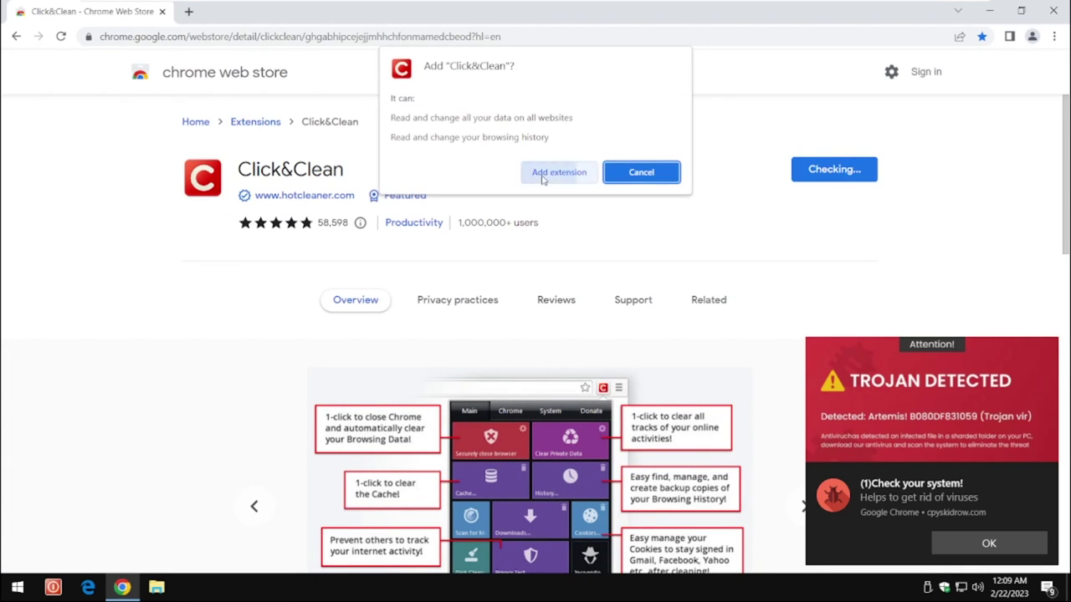
left_click(542, 180)
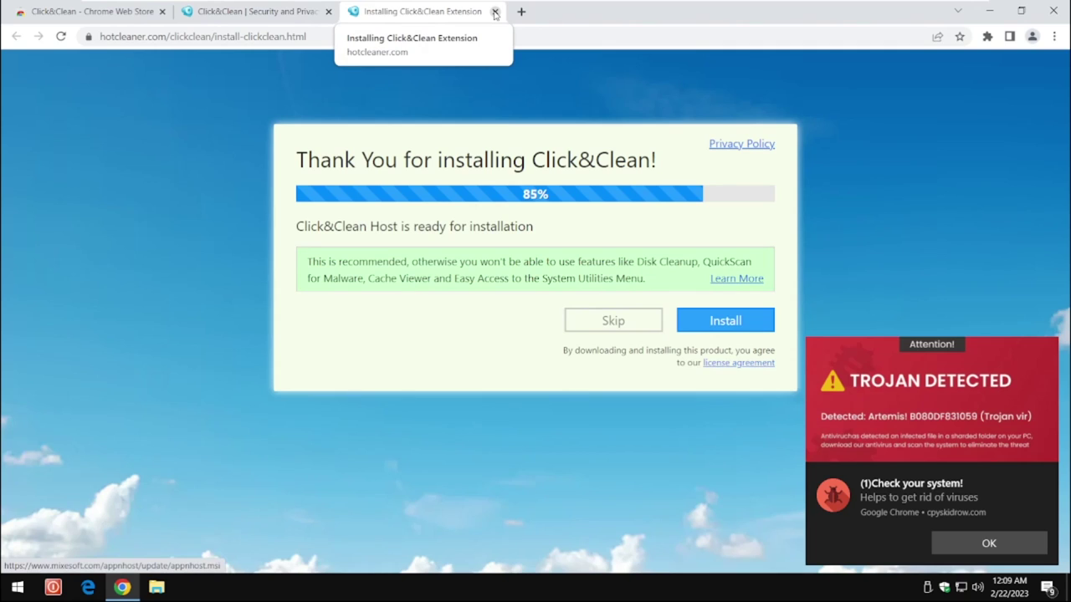
left_click(494, 13)
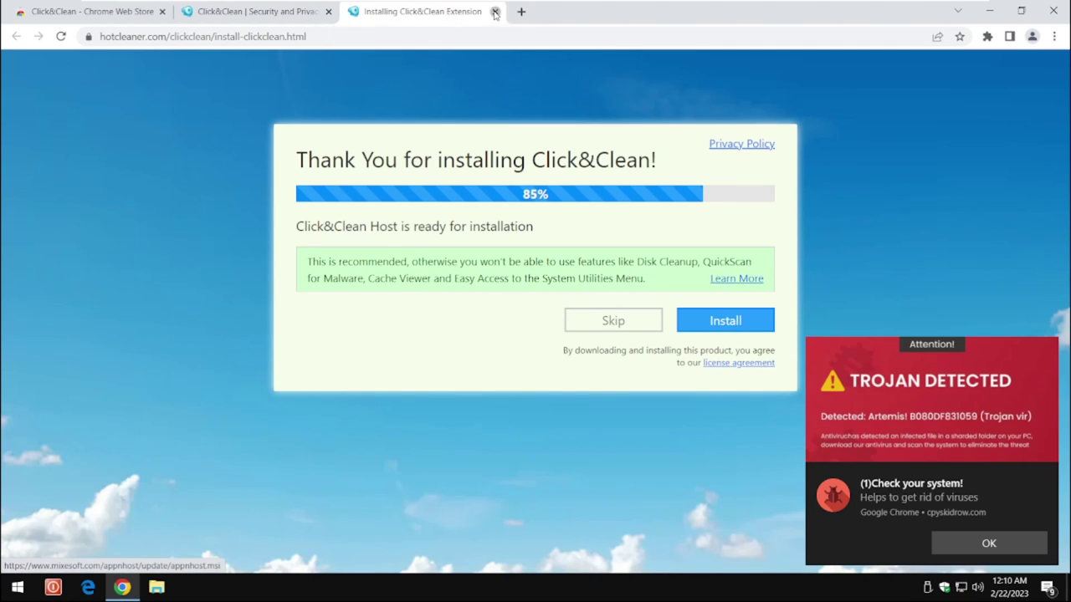
left_click(329, 11)
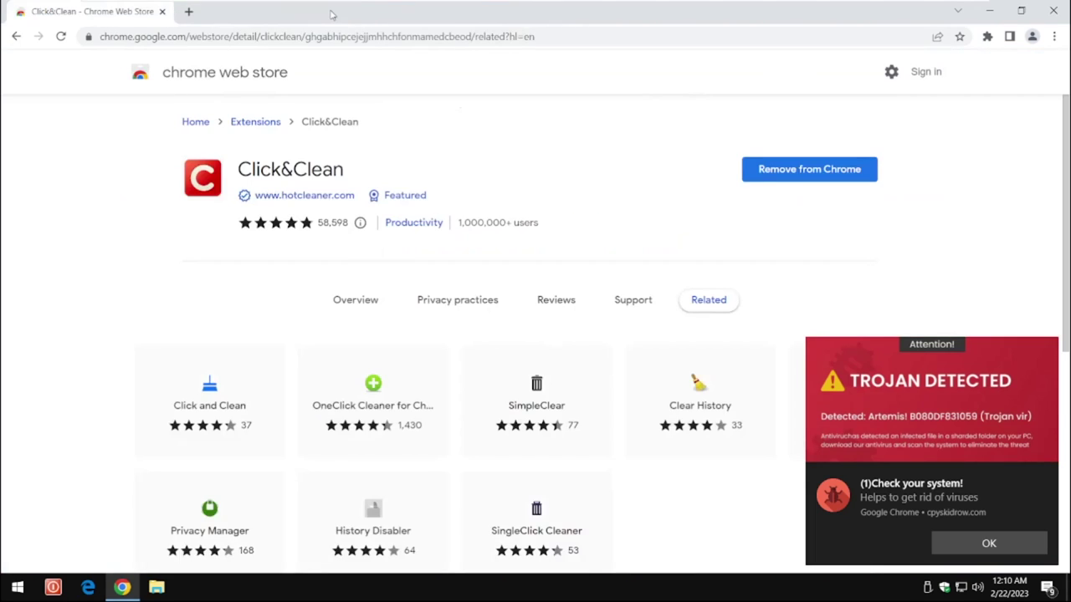
left_click(178, 12)
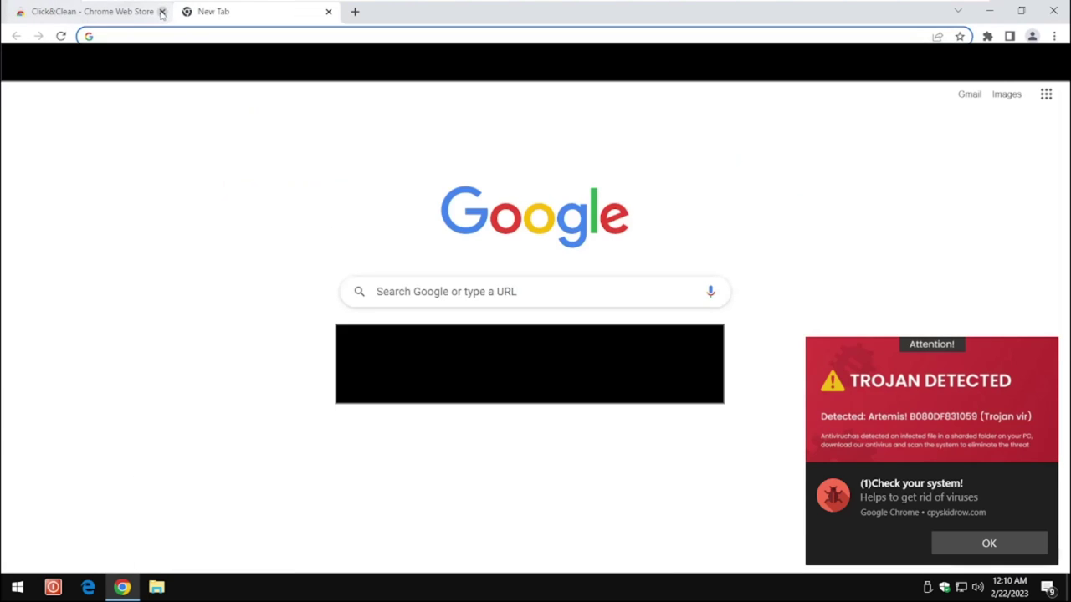
left_click(162, 11)
Pin Click&Clean to the toolbar and show its tile panel.
left_click(987, 37)
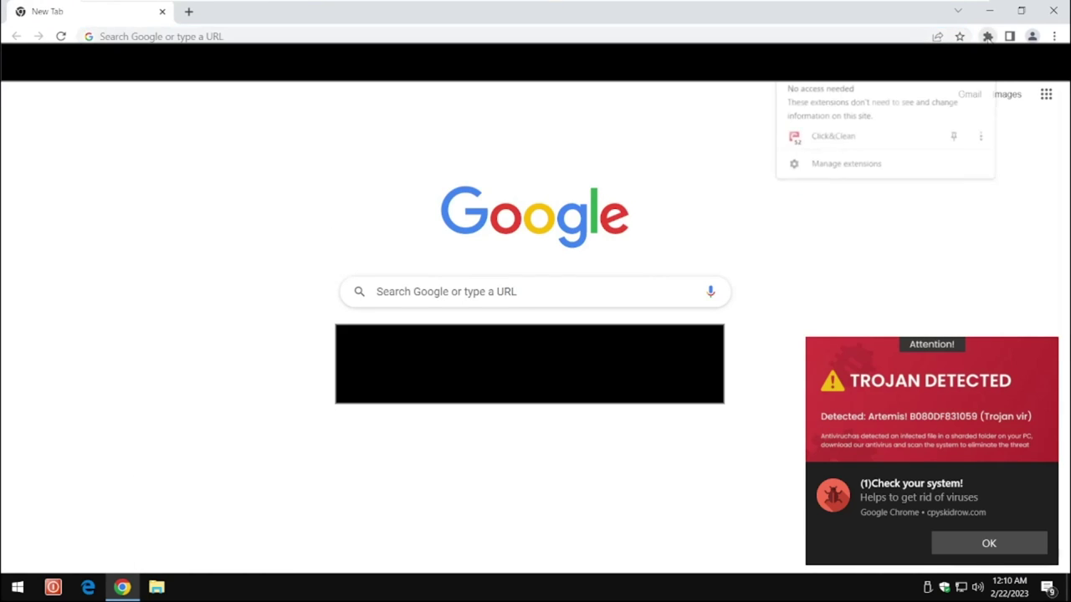
left_click(956, 138)
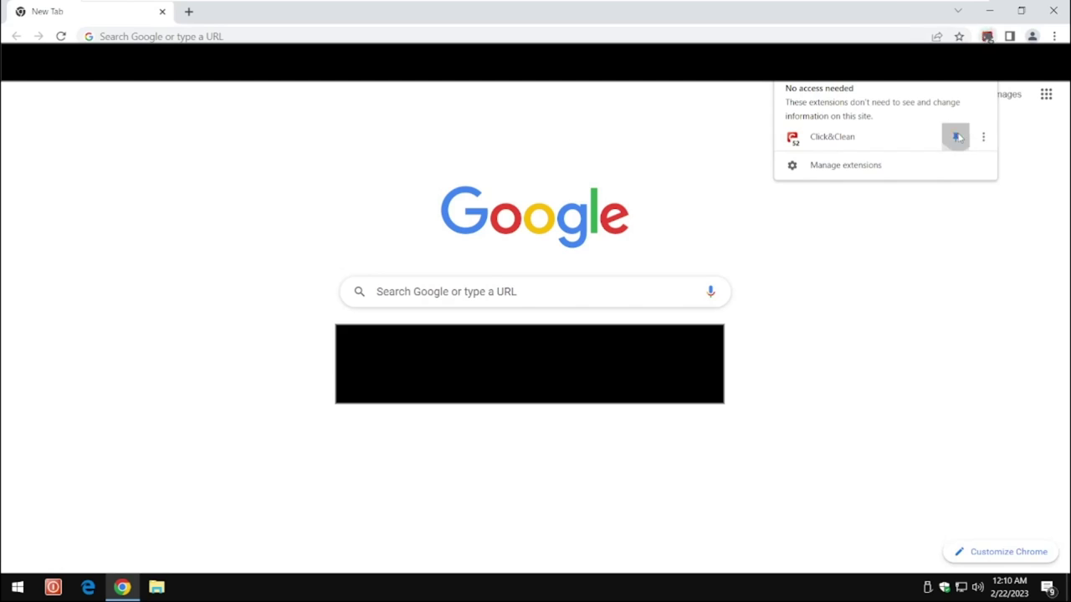
left_click(1041, 174)
left_click(965, 37)
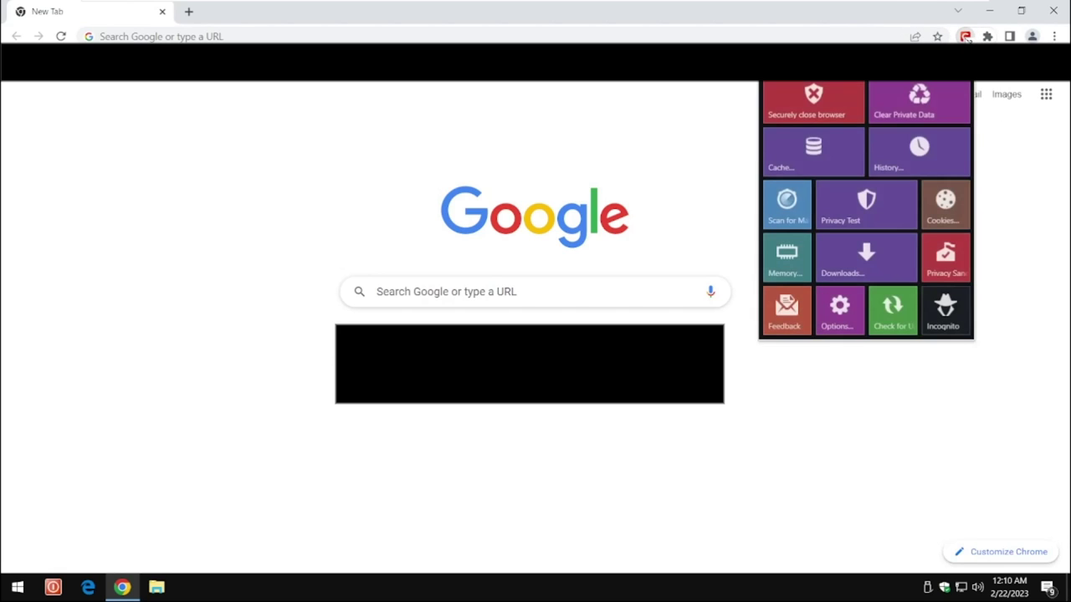
Open Click&Clean Options and look through its cleaning settings, returning to the top.
left_click(839, 310)
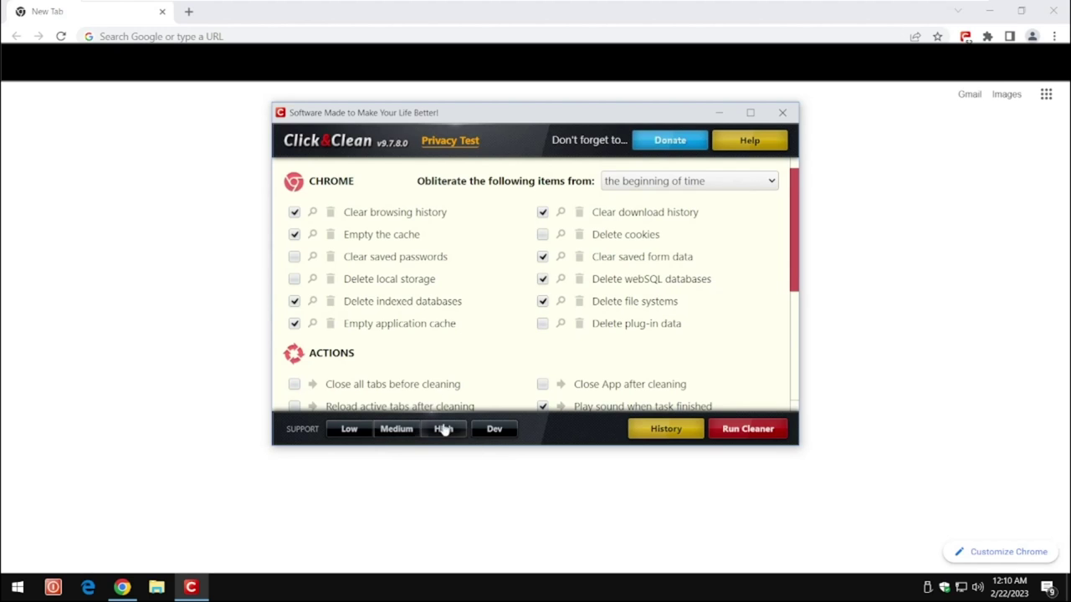
scroll(514, 344, "down", 3)
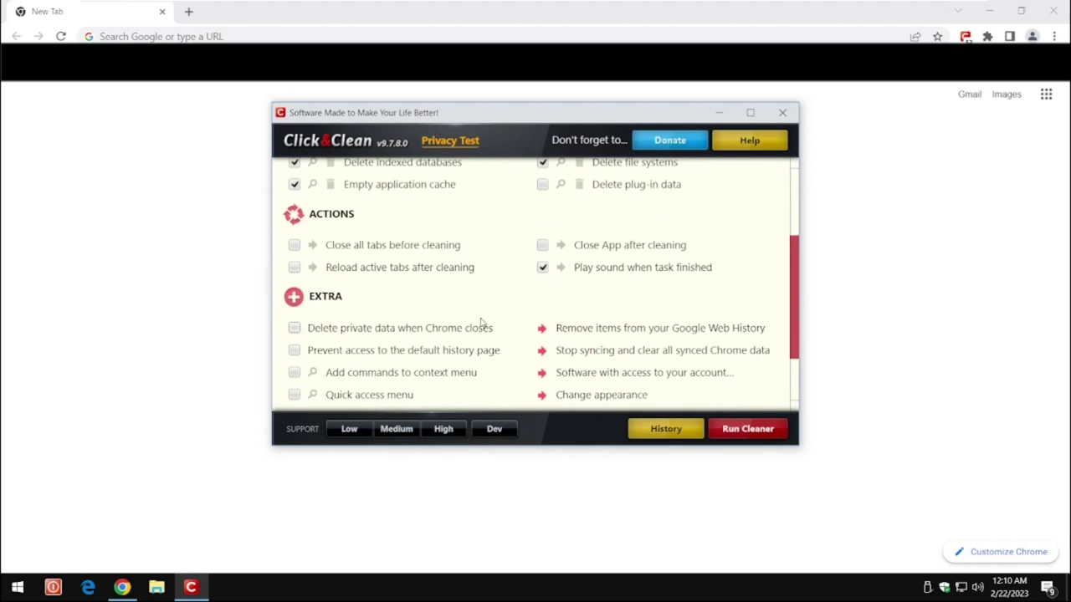
scroll(485, 351, "down", 2)
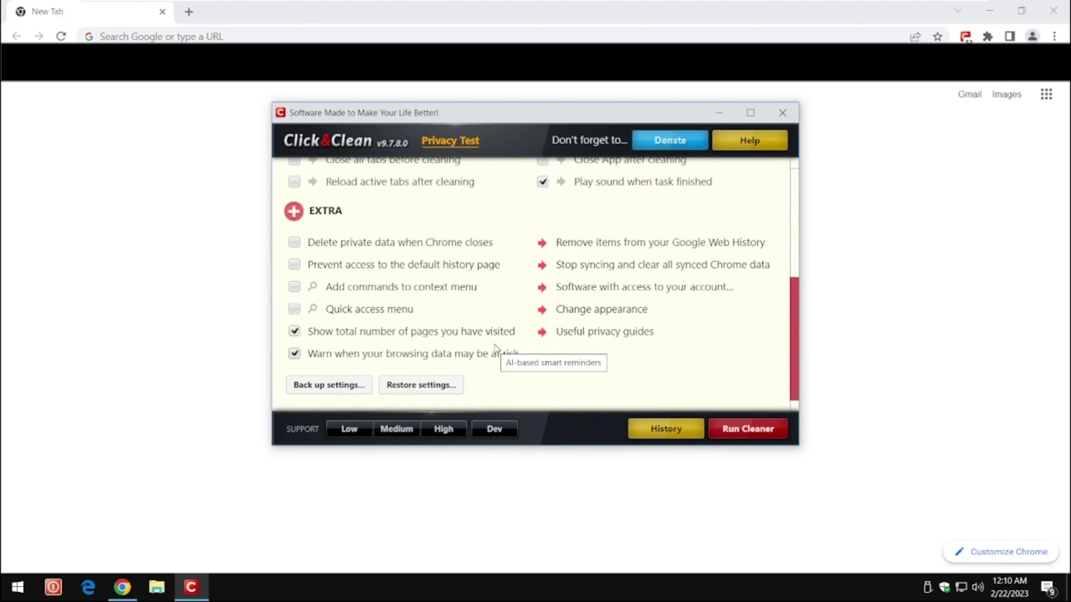
scroll(495, 348, "up", 2)
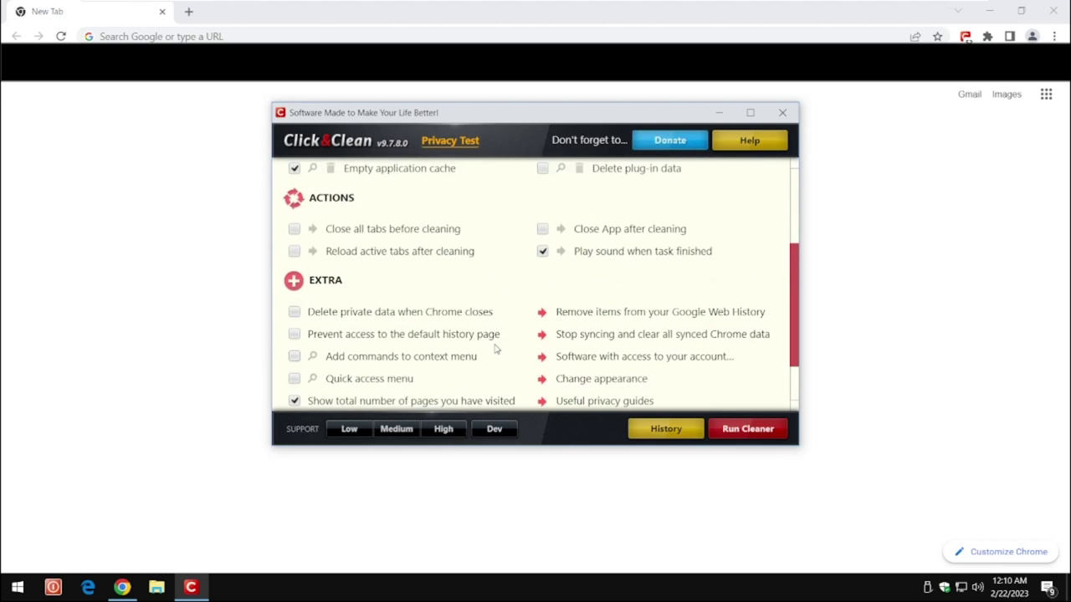
scroll(495, 349, "up", 2)
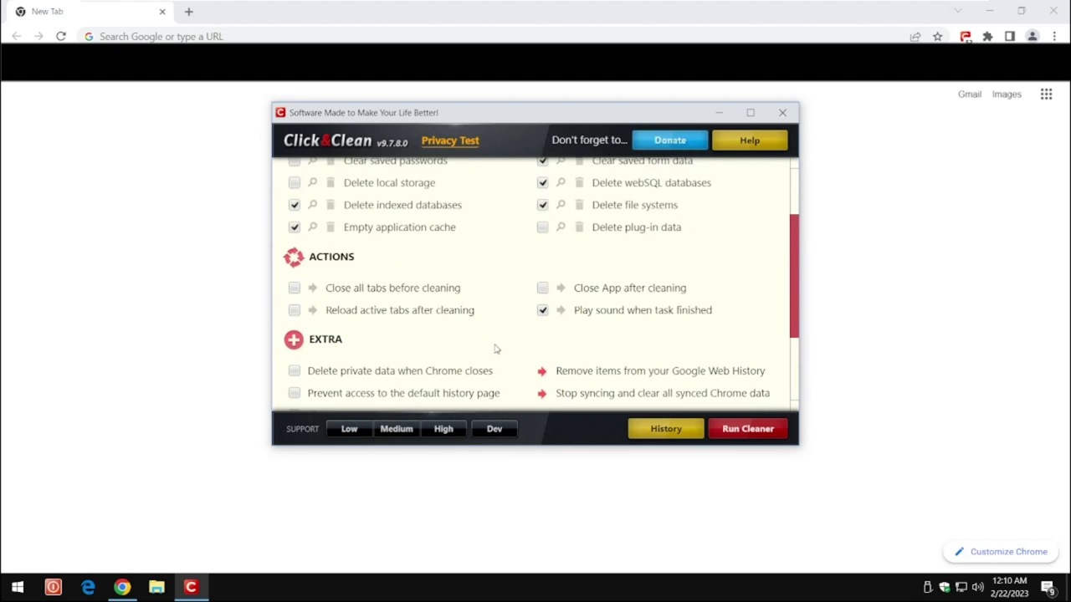
scroll(494, 349, "up", 2)
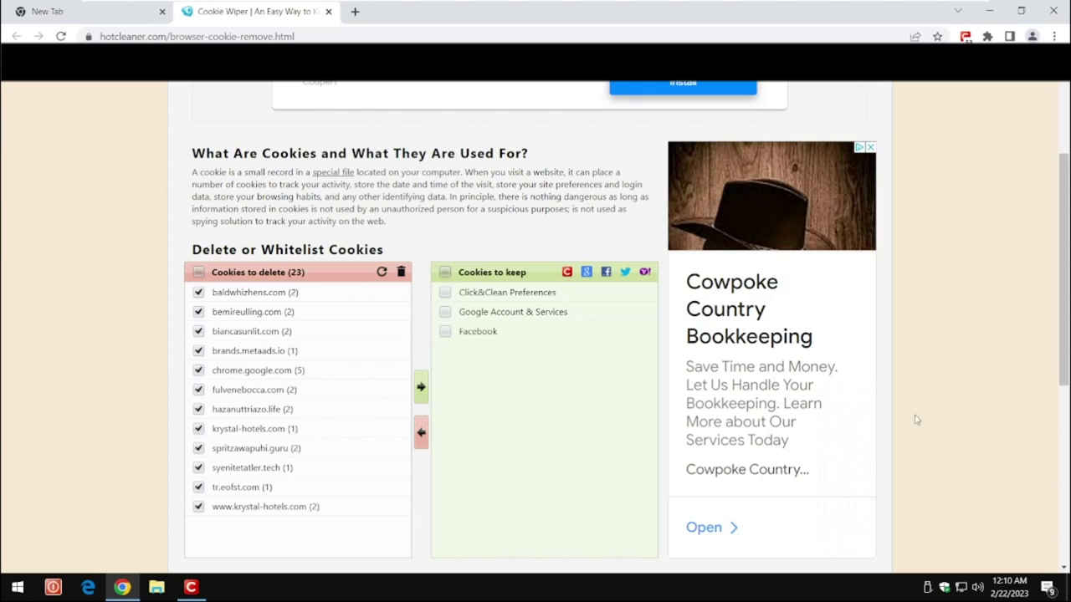
Close the Cookie Wiper tab, leaving only the Google New Tab page.
scroll(953, 389, "up", 3)
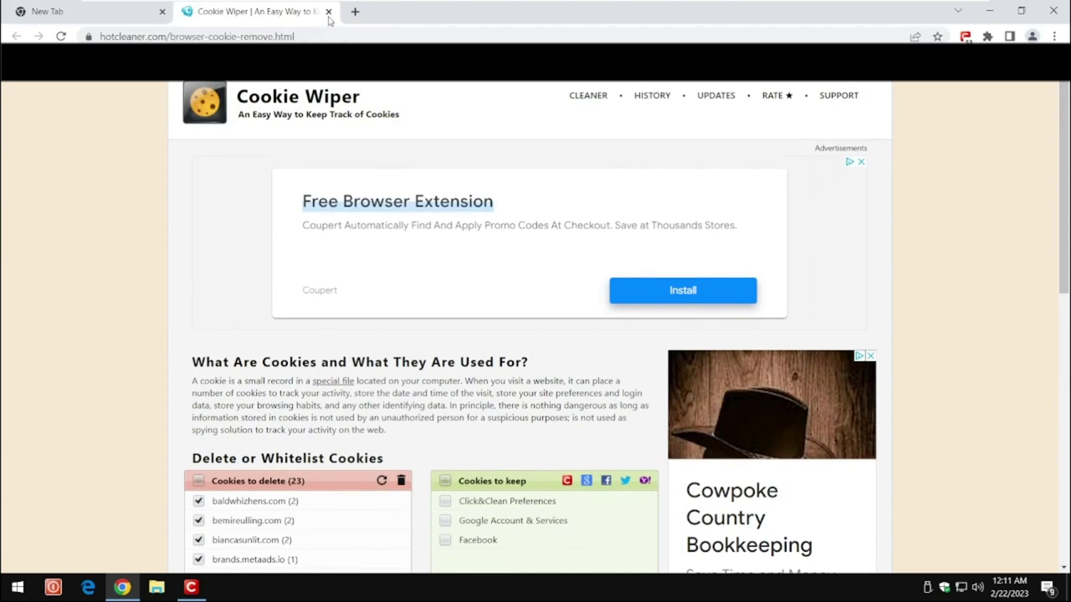
left_click(328, 12)
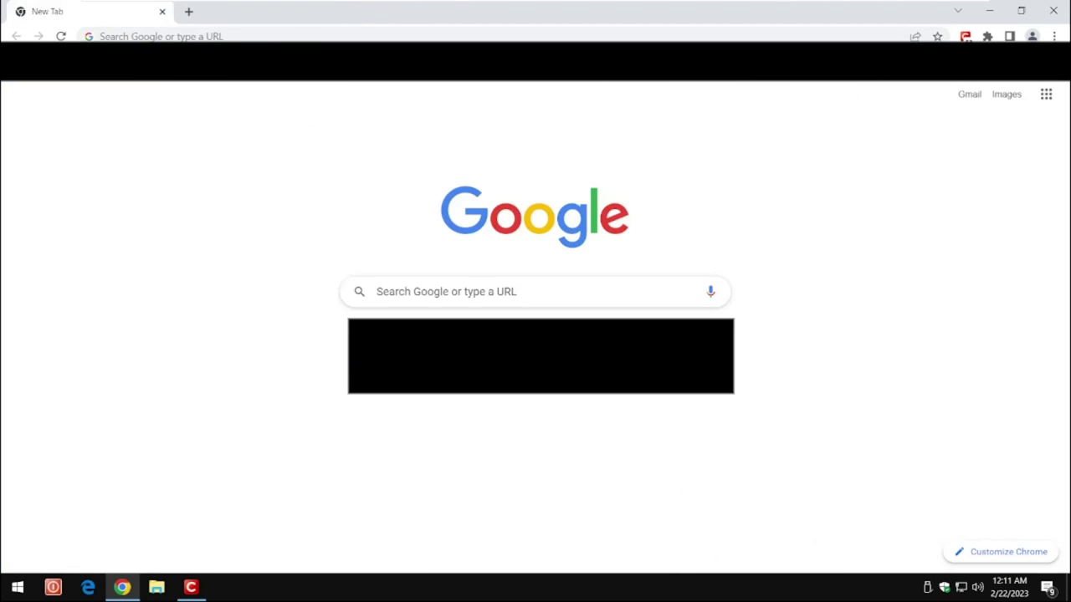
Enable Delete cookies in Click&Clean Options, accept the site-settings warning, and run the cleaner.
left_click(965, 36)
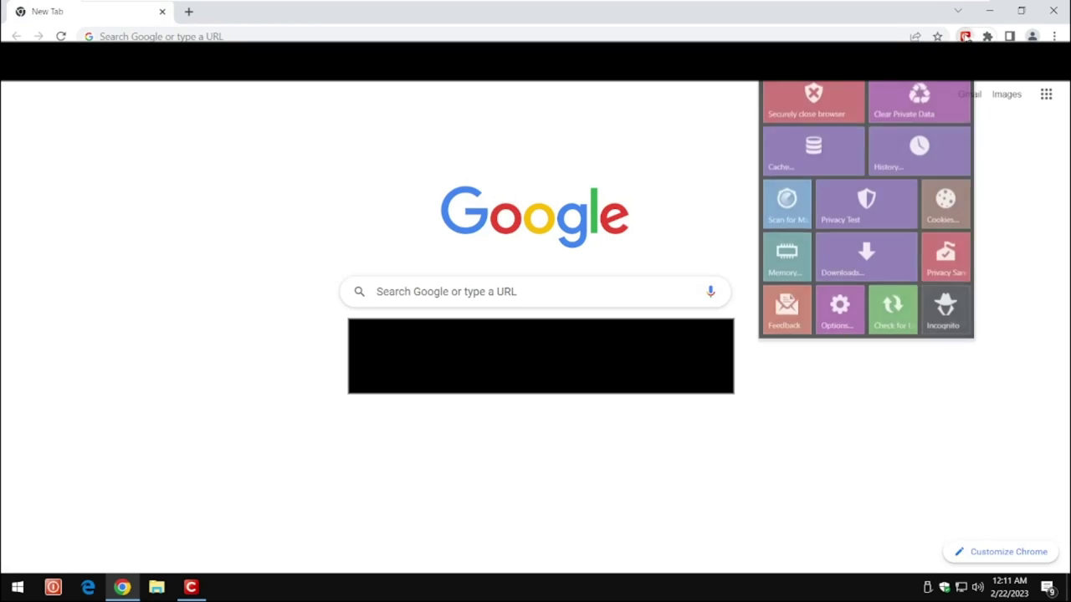
left_click(840, 303)
left_click(543, 235)
left_click(543, 236)
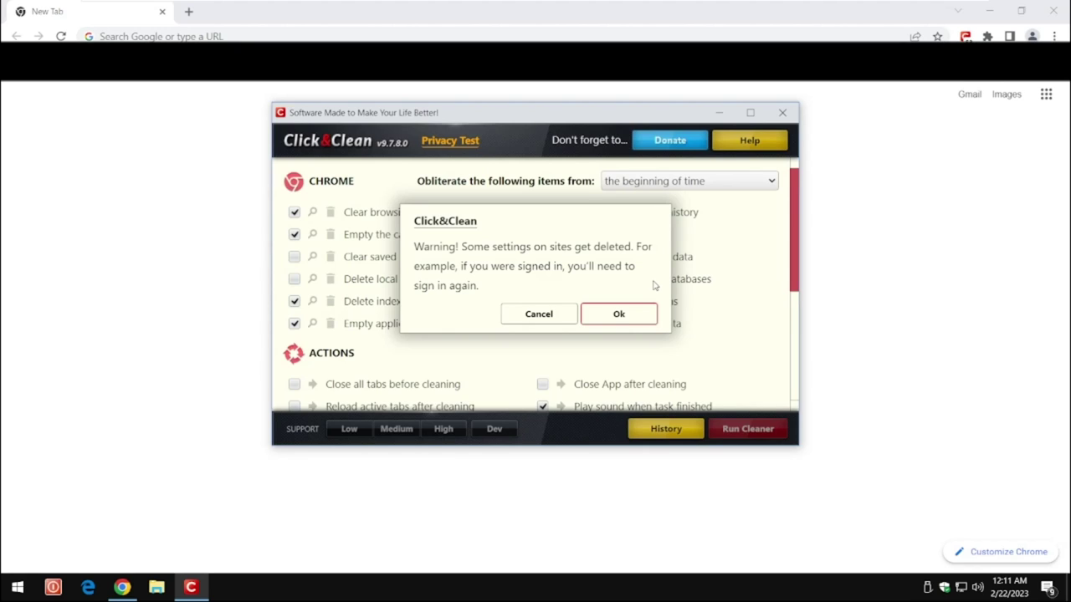
left_click(620, 316)
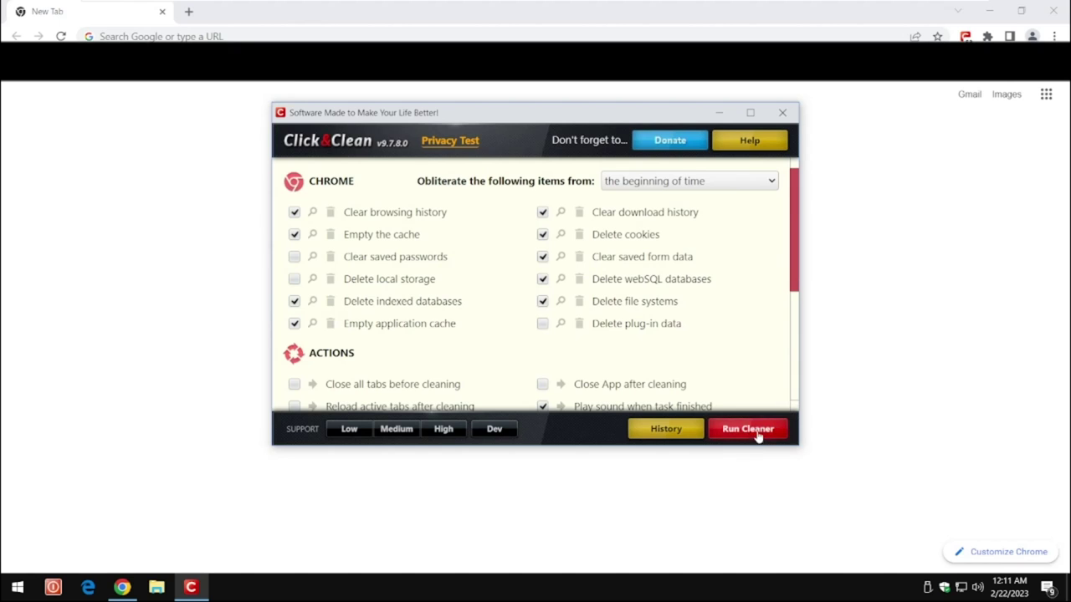
left_click(782, 115)
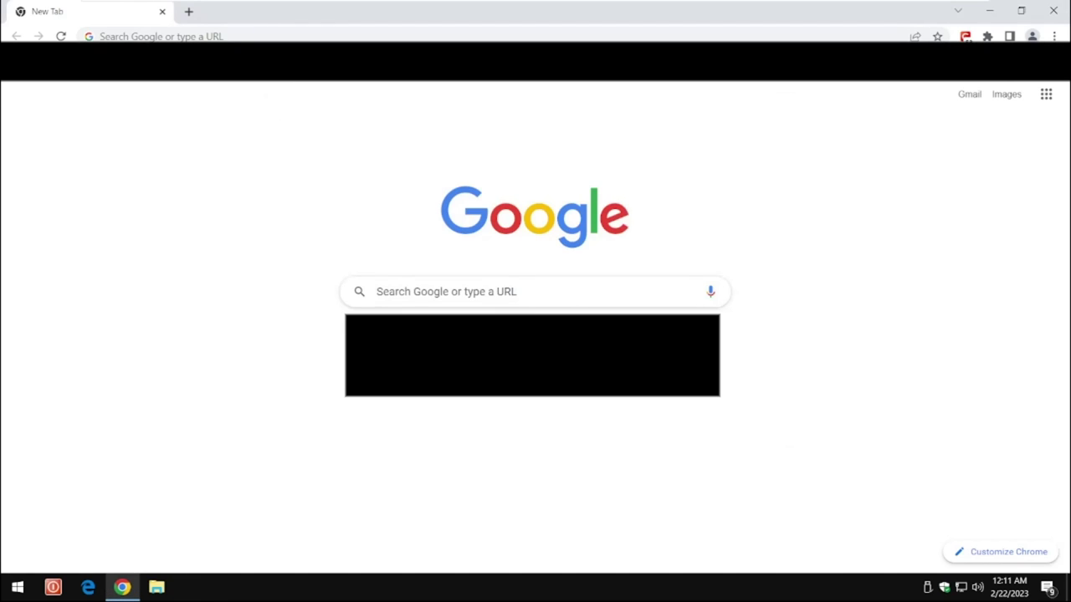
Securely close Chrome with Click&Clean, reopen it, check the All sites data list, then open a new tab.
left_click(965, 36)
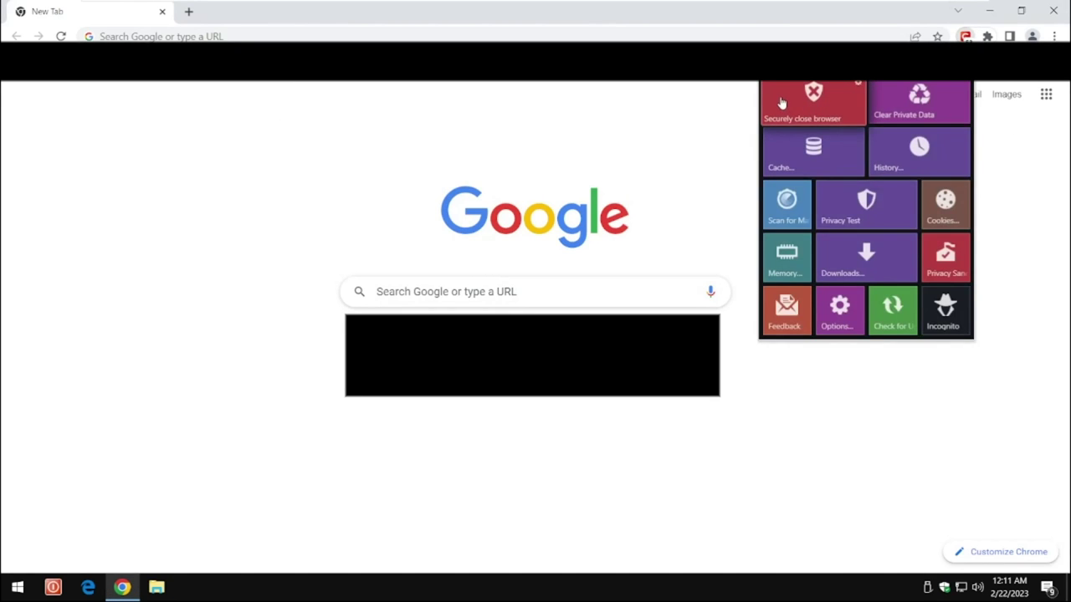
left_click(781, 103)
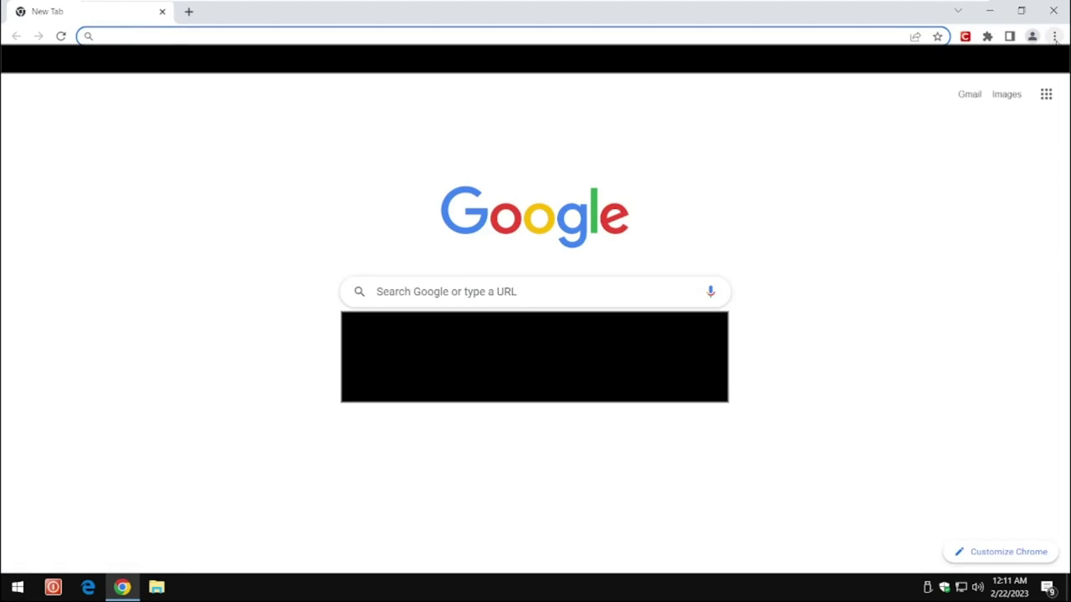
left_click(1054, 36)
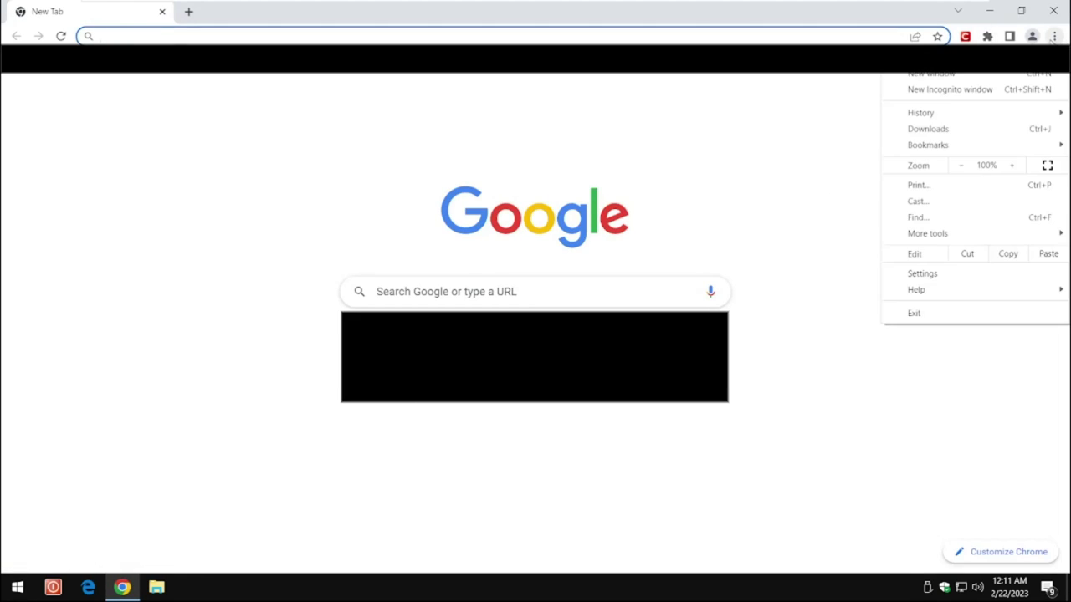
left_click(927, 276)
left_click(70, 164)
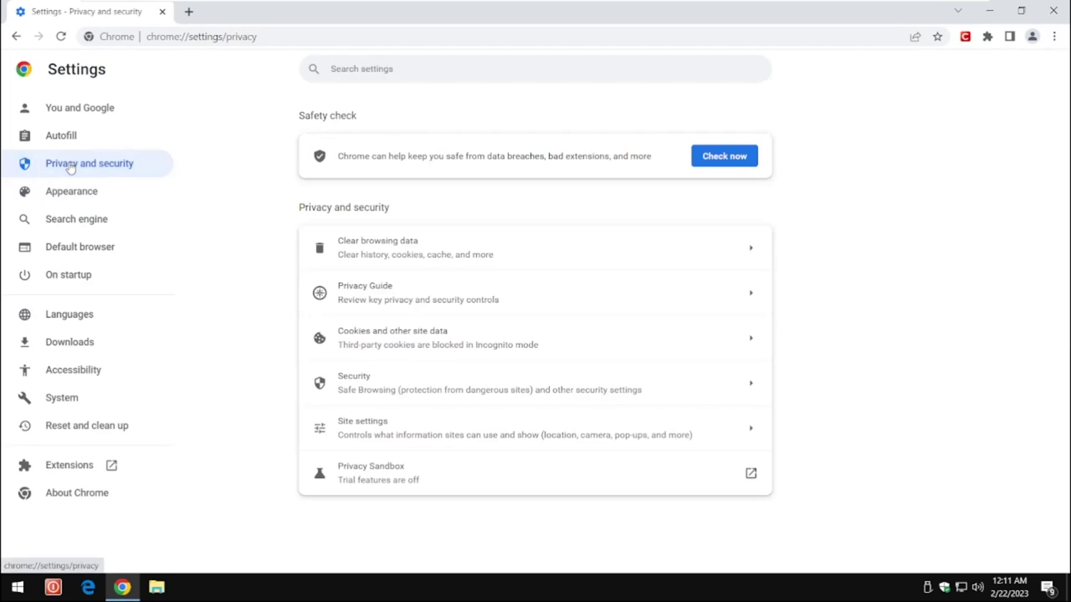
left_click(352, 338)
scroll(588, 307, "down", 5)
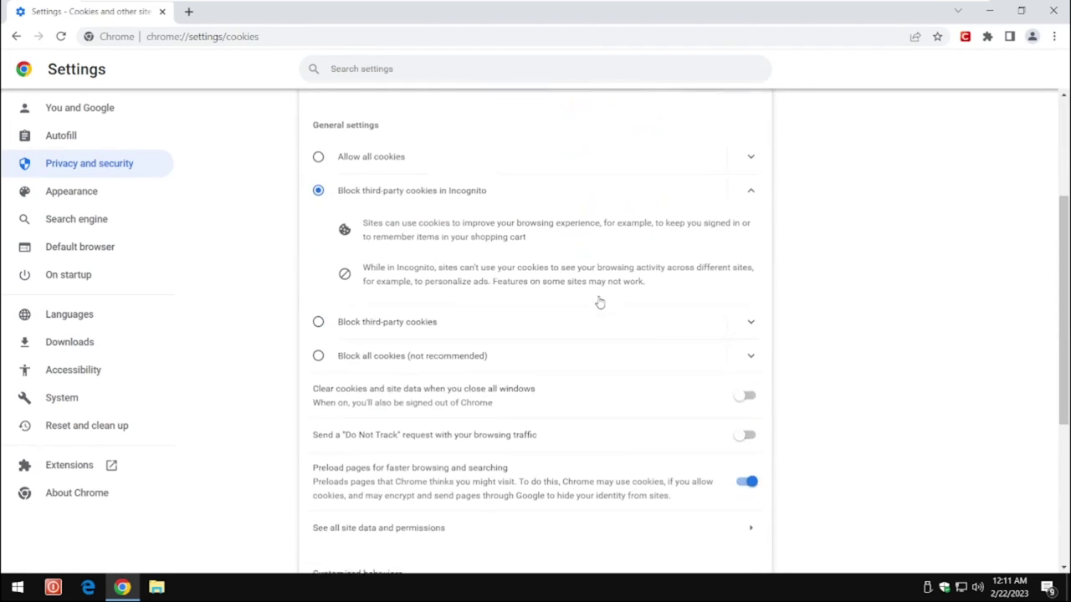
left_click(391, 319)
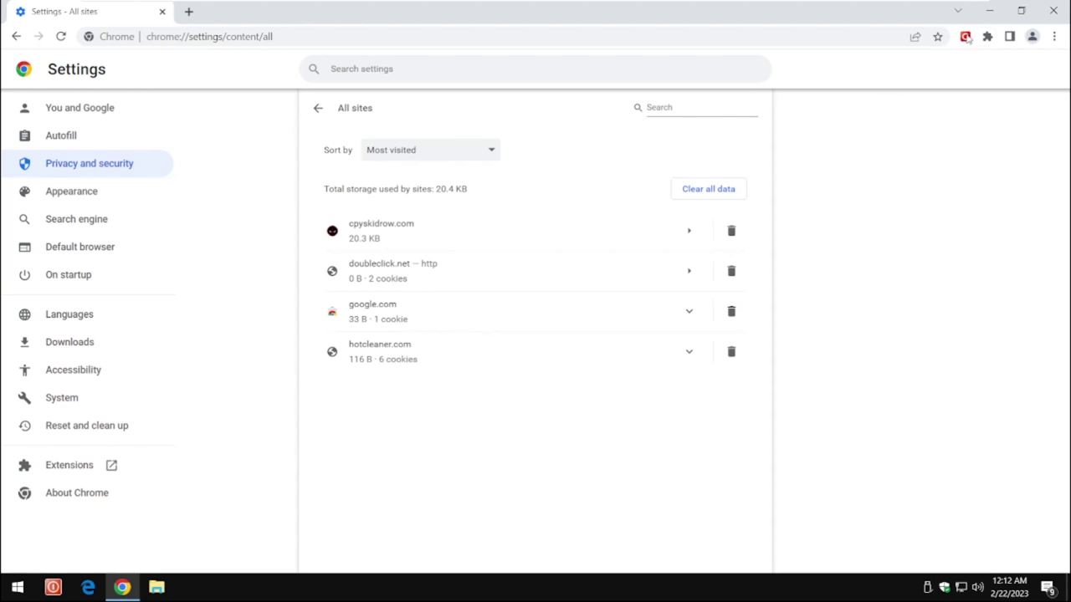
left_click(188, 11)
Close the Settings – All sites tab.
left_click(163, 12)
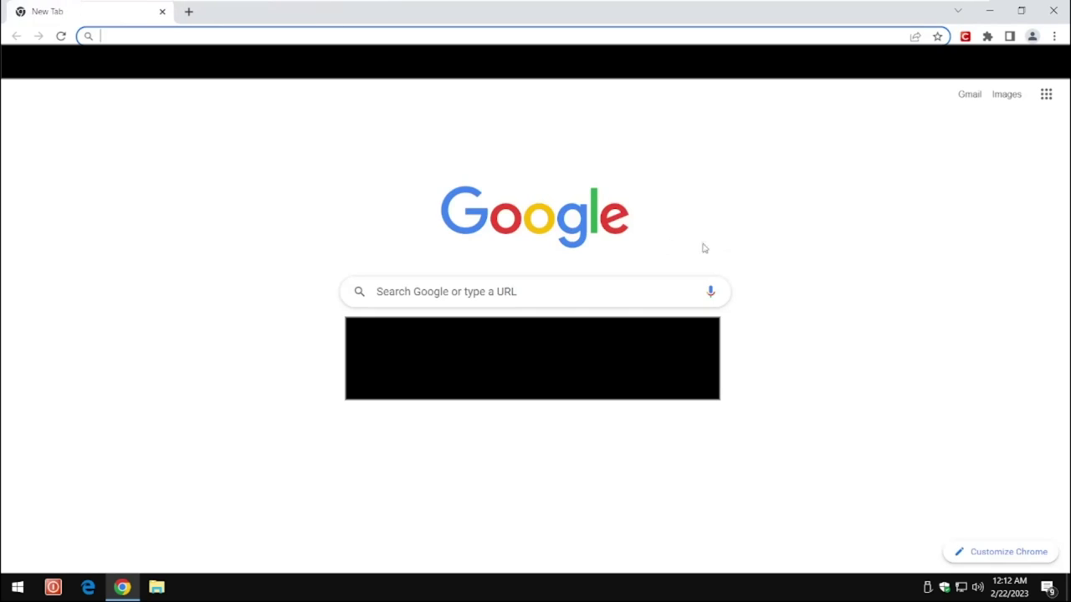